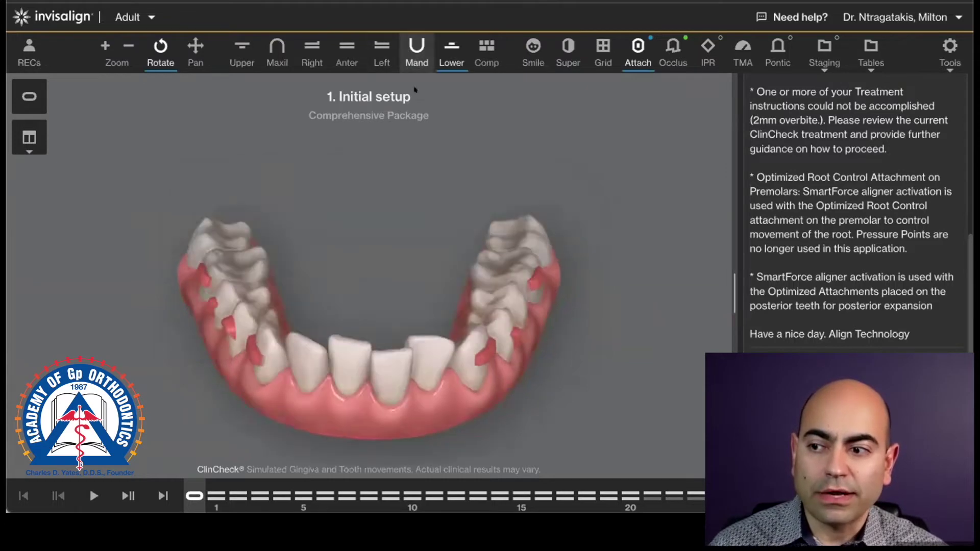
# Show the lower arch alone from above, play the treatment, and compare the initial and final stages
pyautogui.click(451, 51)
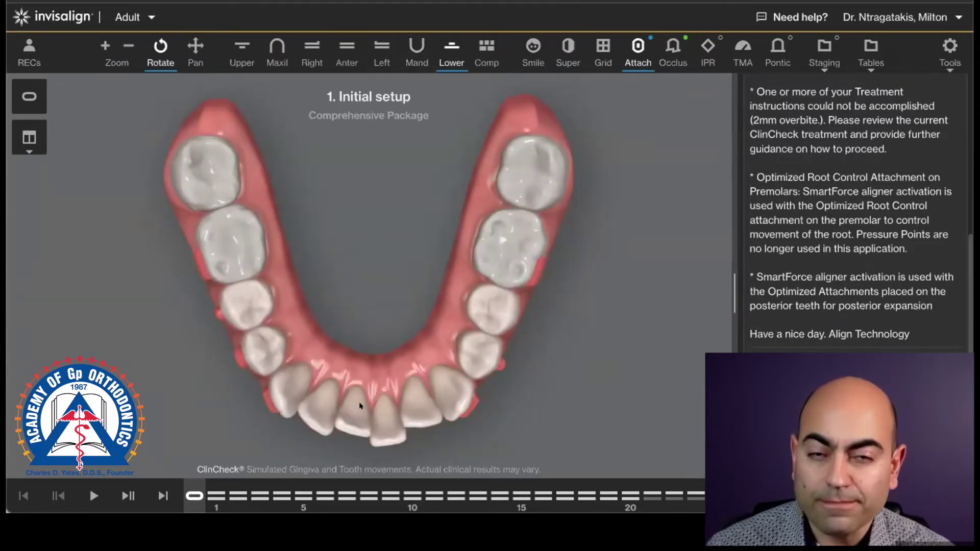
pyautogui.click(93, 496)
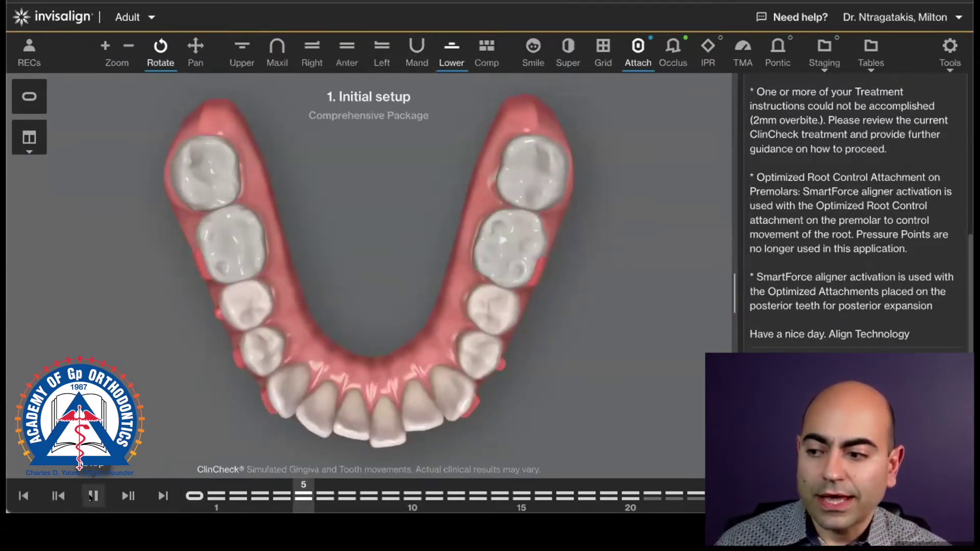
pyautogui.click(188, 493)
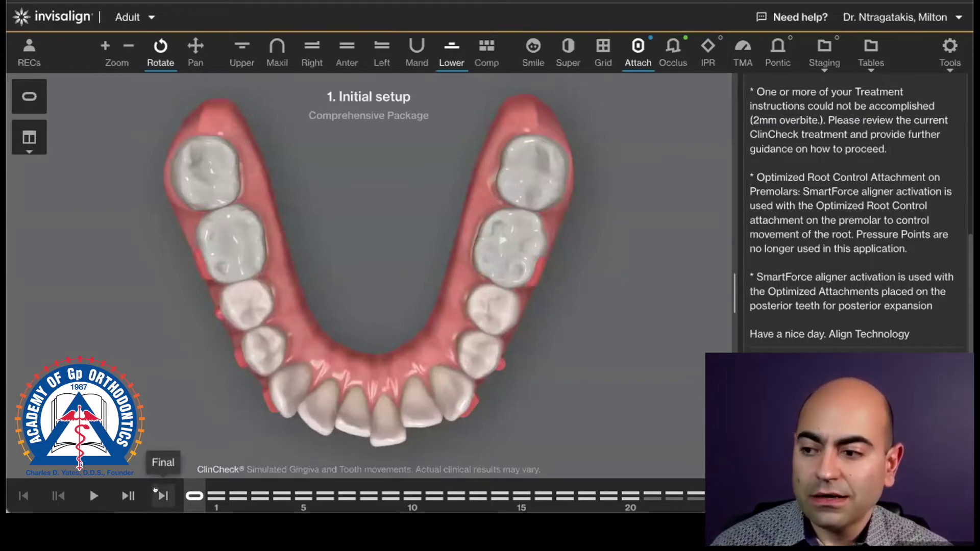
pyautogui.click(156, 491)
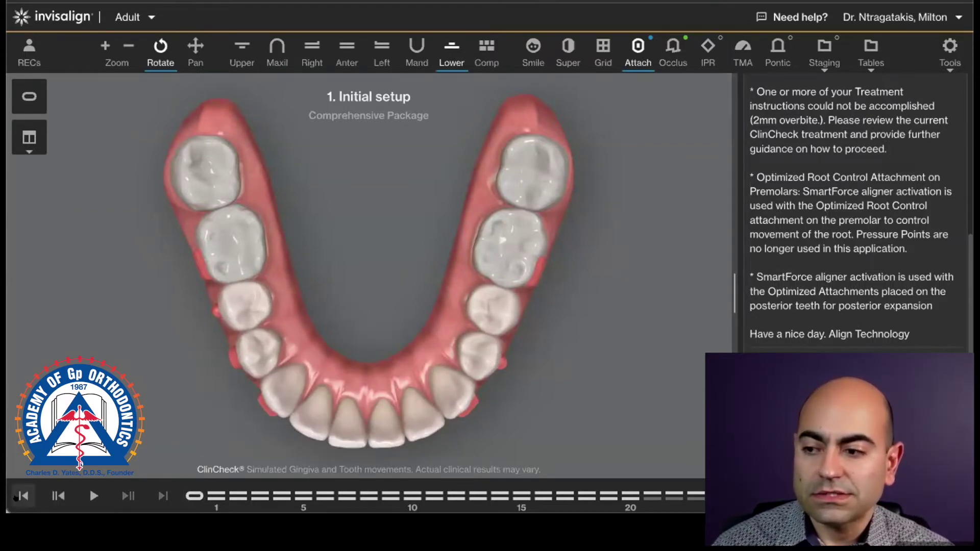
pyautogui.click(19, 496)
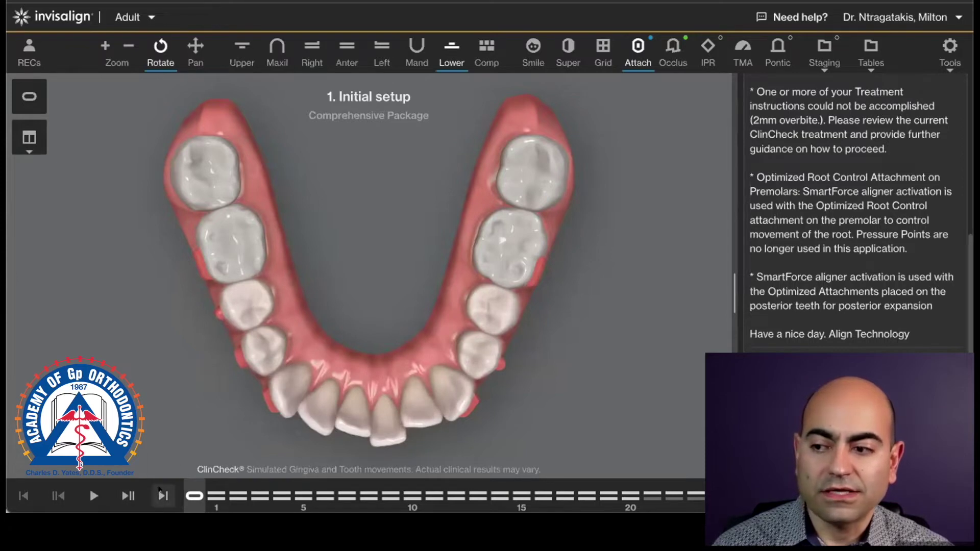
pyautogui.click(160, 492)
# Centre and zoom in on the lower arch, then compare the crowded stage 1 with the final stage
pyautogui.moveTo(350, 393); pyautogui.dragTo(359, 298, button='right')
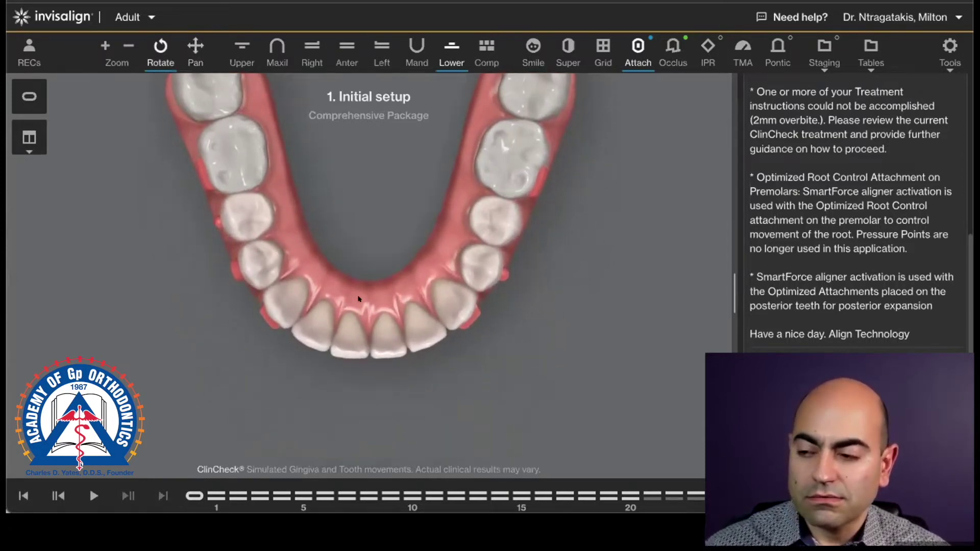
pyautogui.moveTo(359, 299); pyautogui.dragTo(361, 285)
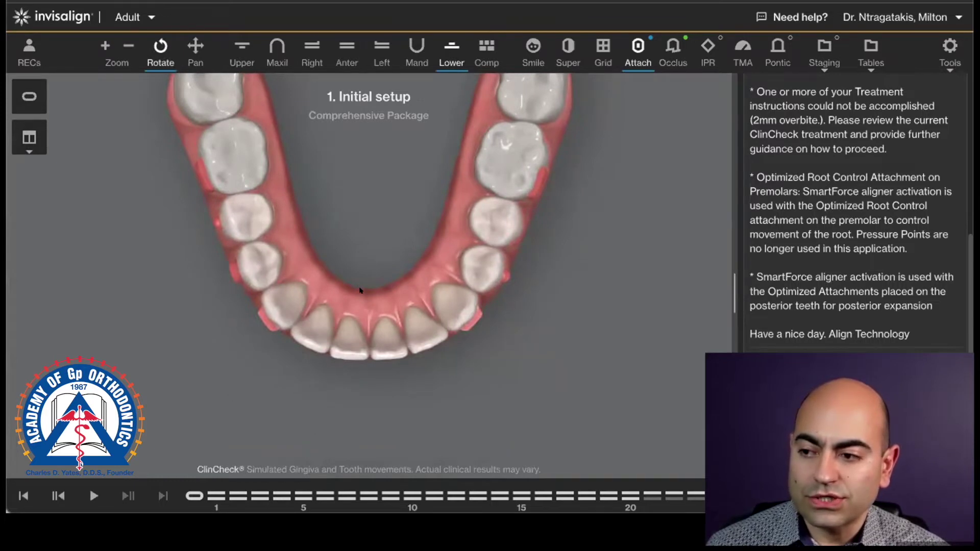
pyautogui.scroll(2, 360, 290)
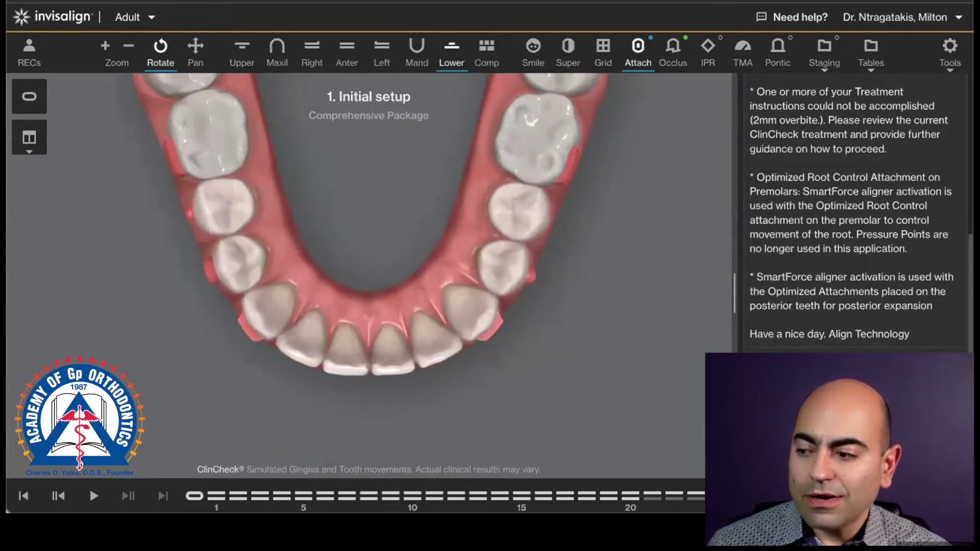
pyautogui.click(24, 496)
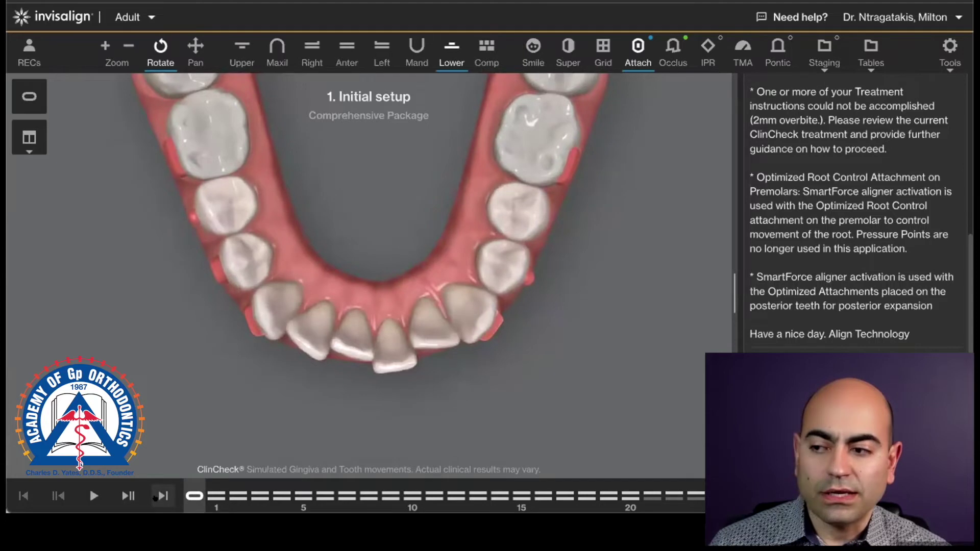
pyautogui.click(156, 497)
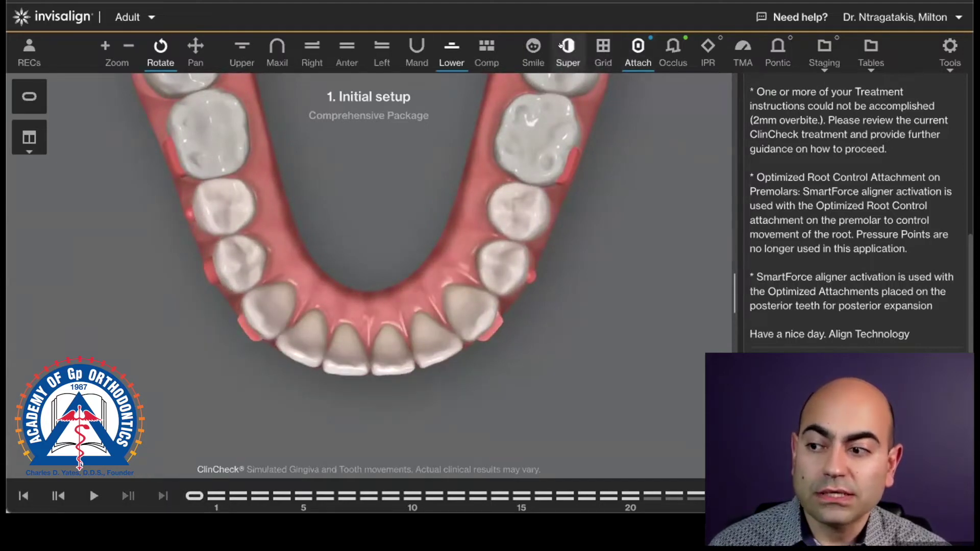
pyautogui.press('Home')
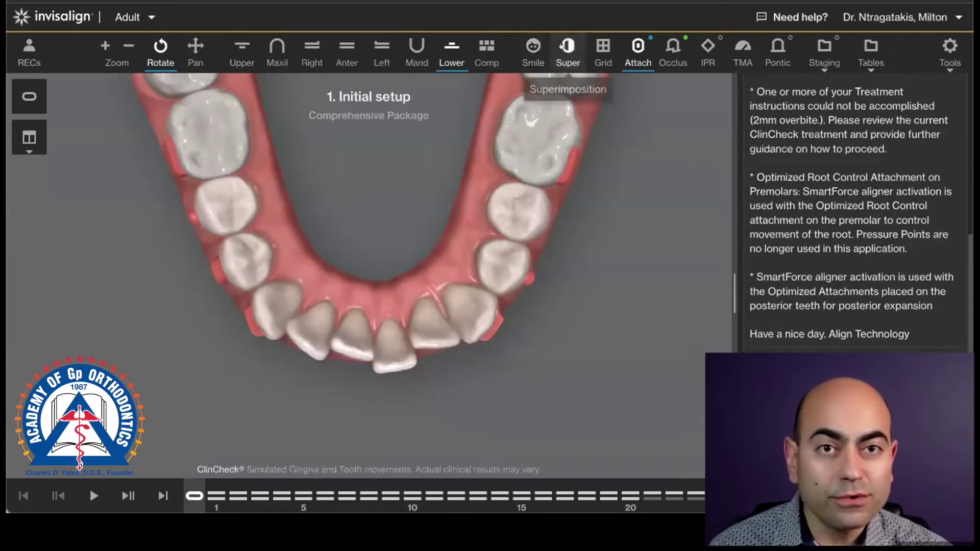
# Turn on Superimposition at the final stage and open the Tables dropdown
pyautogui.click(567, 50)
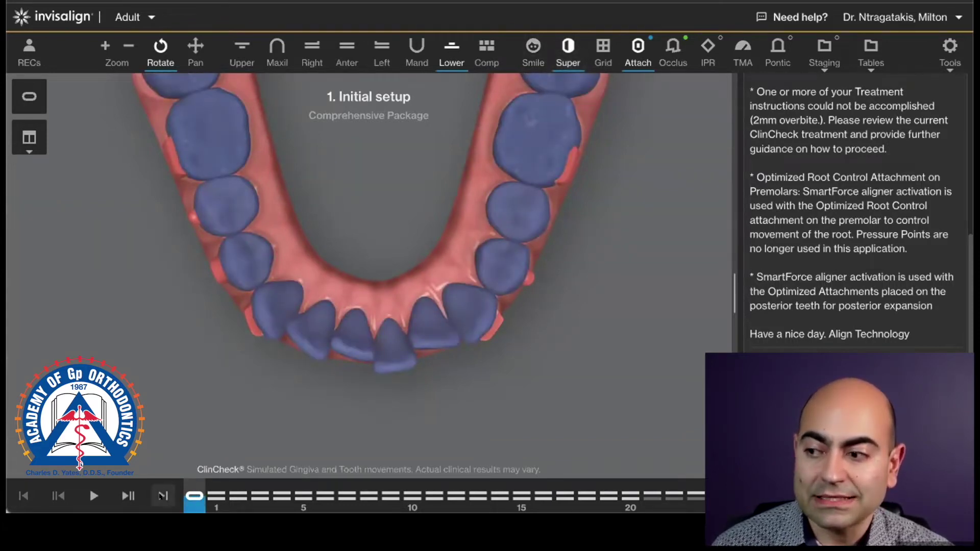
pyautogui.click(162, 495)
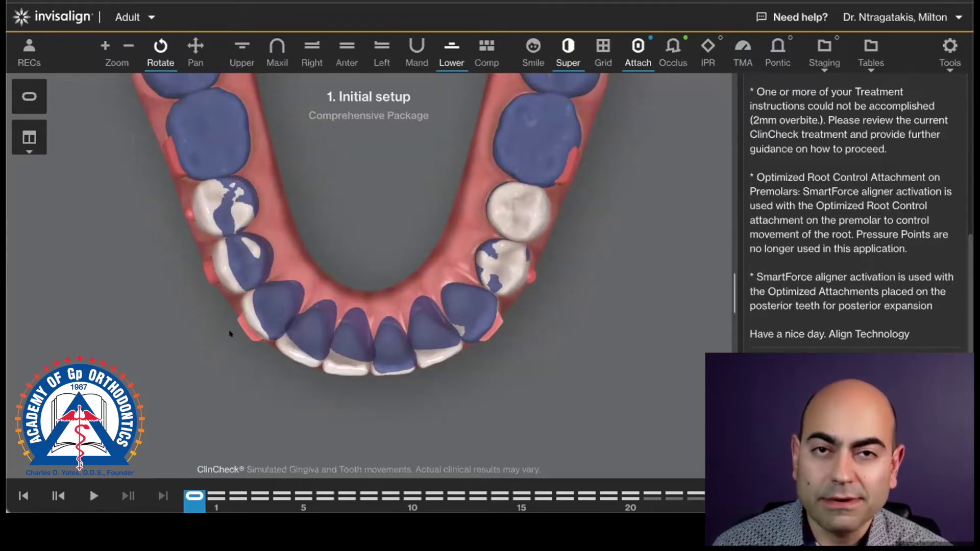
pyautogui.click(871, 52)
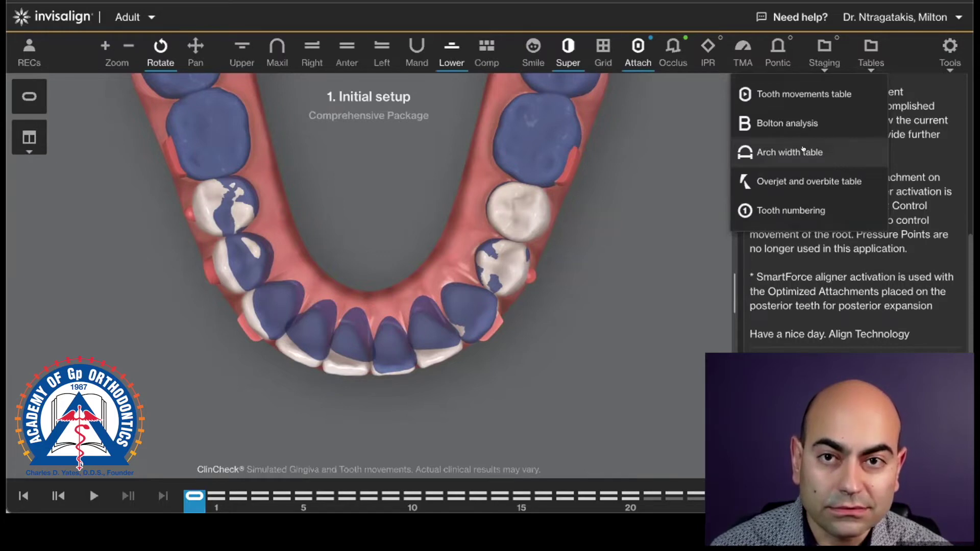
pyautogui.click(803, 150)
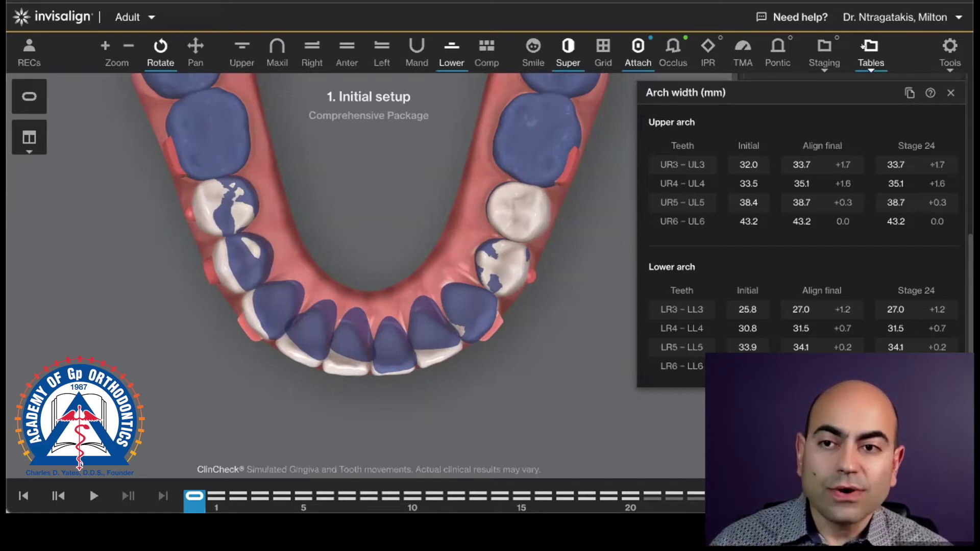
pyautogui.click(951, 93)
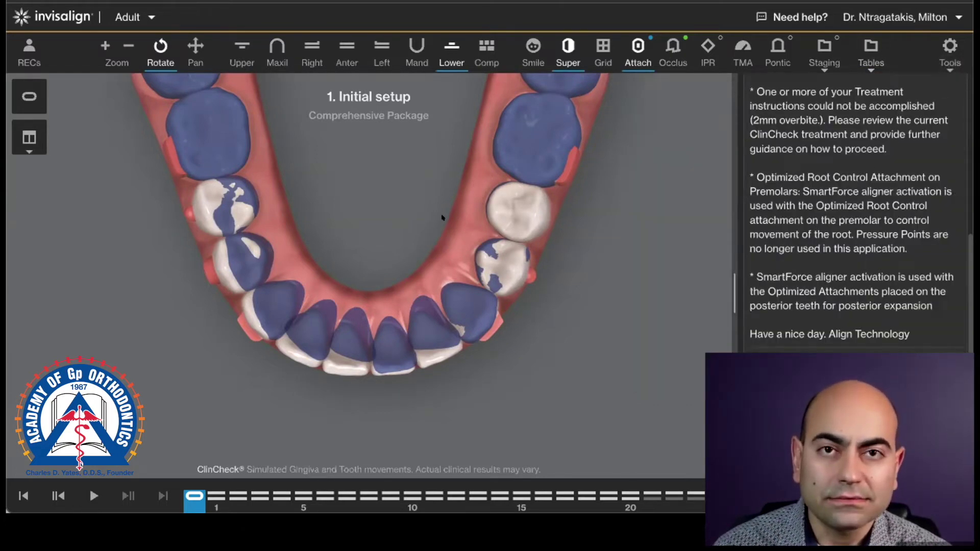
# Start a new modification from the top of the right panel
pyautogui.scroll(10, 793, 278)
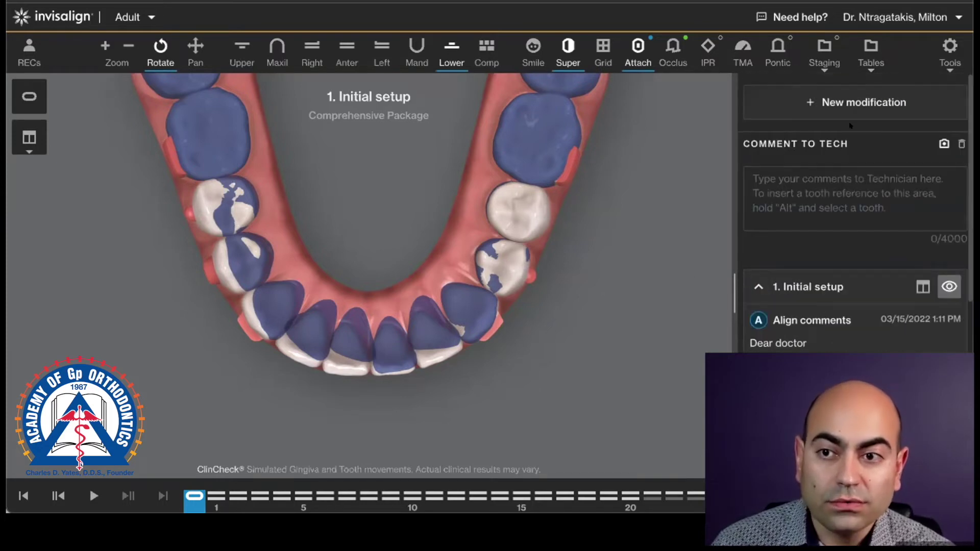
pyautogui.click(842, 98)
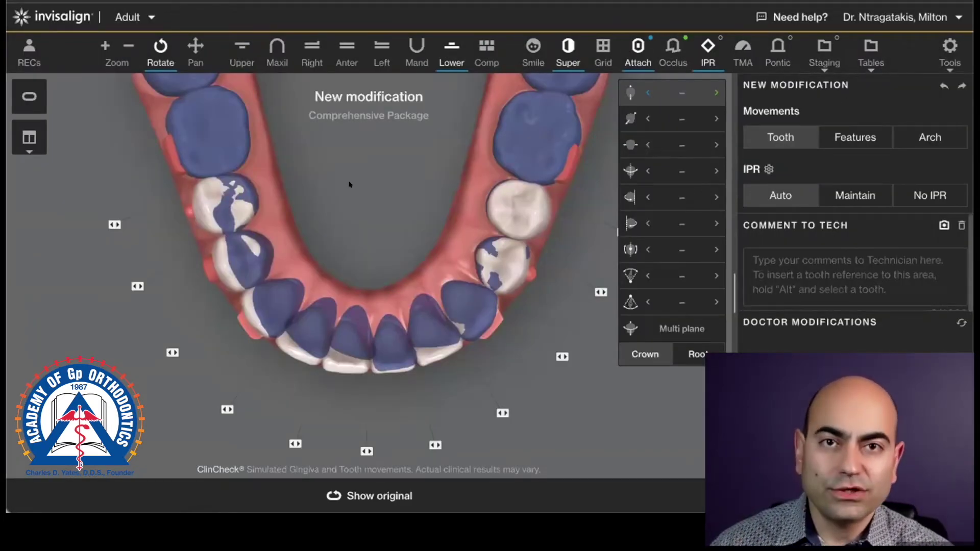
# Make lower right premolars LR5 and LR4 unmovable
pyautogui.rightClick(199, 197)
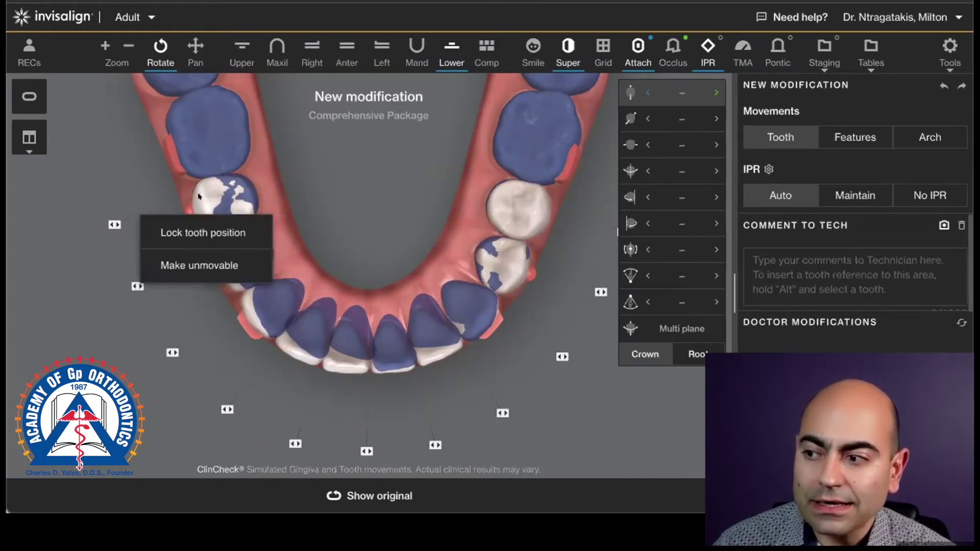
pyautogui.click(190, 265)
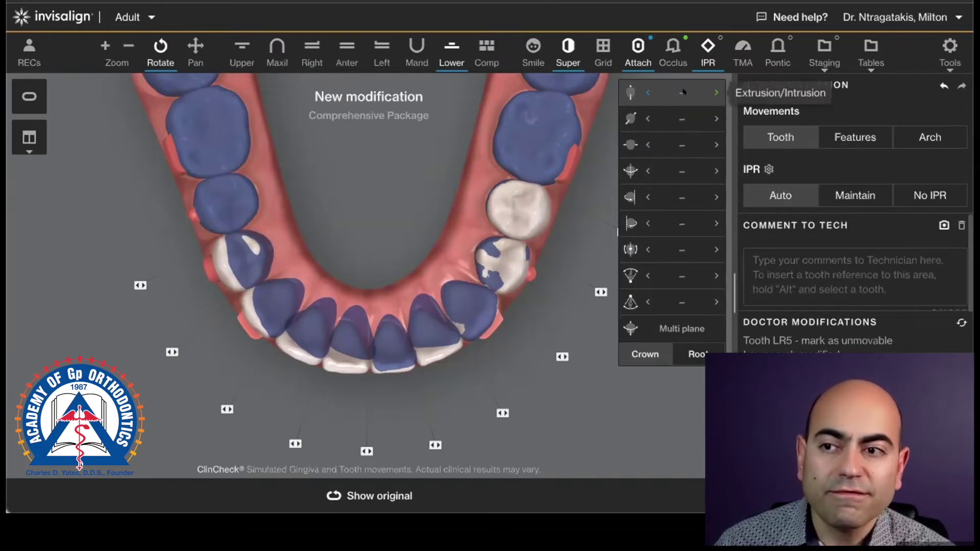
pyautogui.moveTo(234, 206)
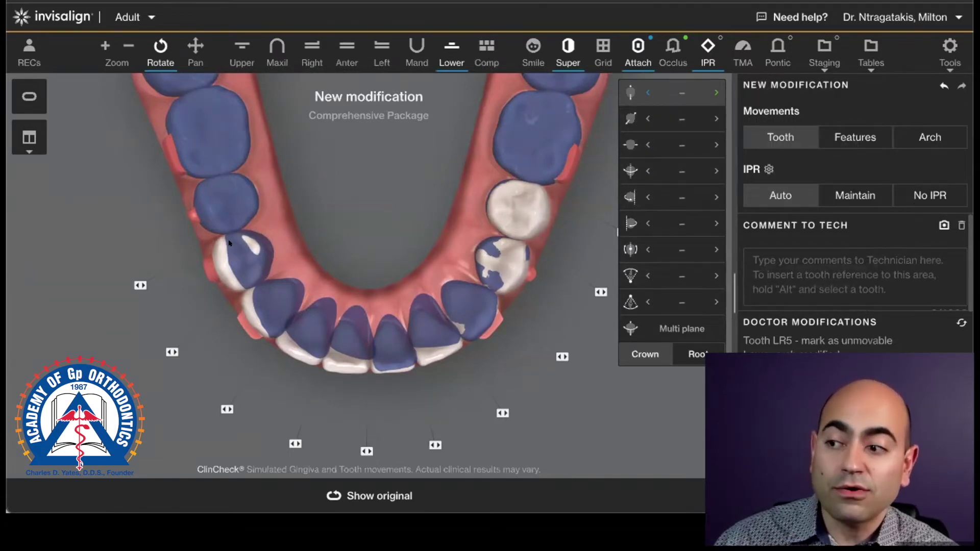
pyautogui.click(228, 255)
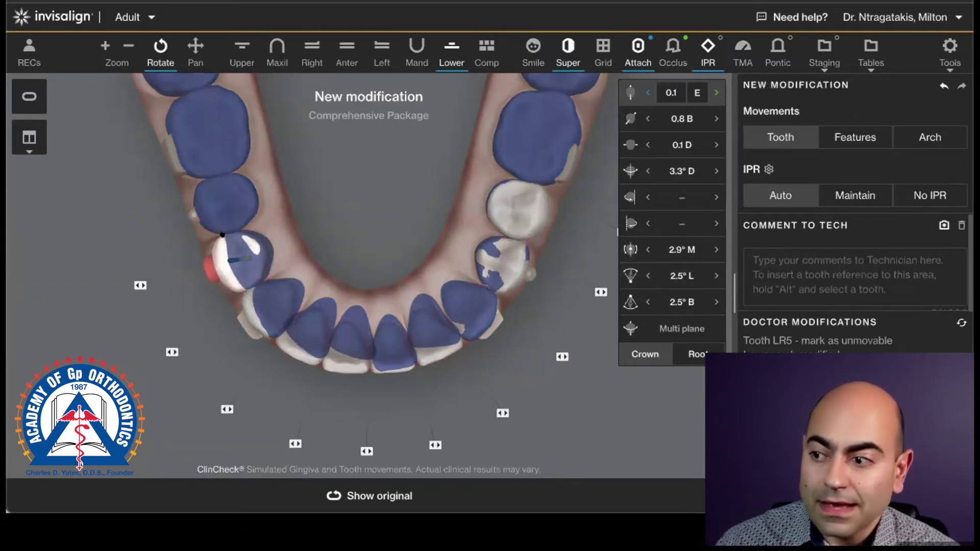
pyautogui.rightClick(218, 269)
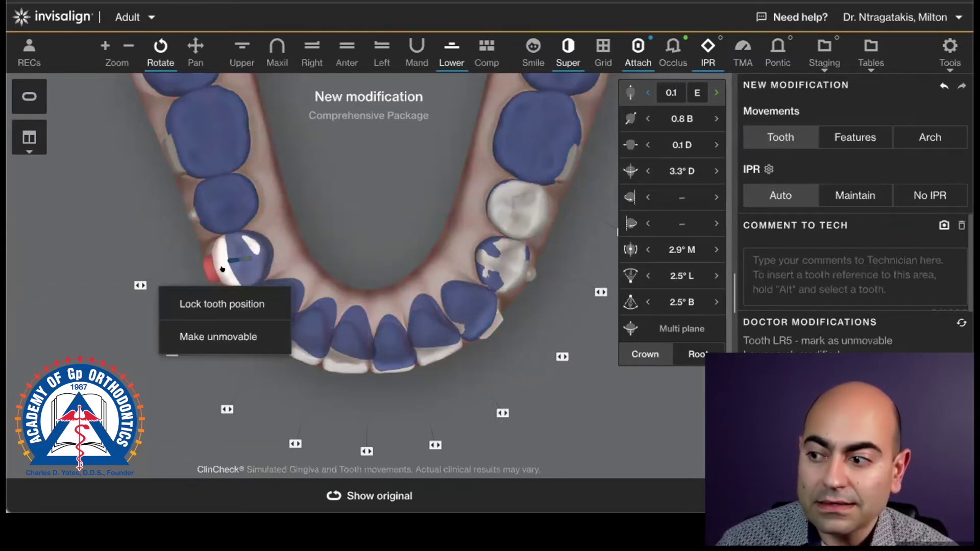
pyautogui.click(225, 336)
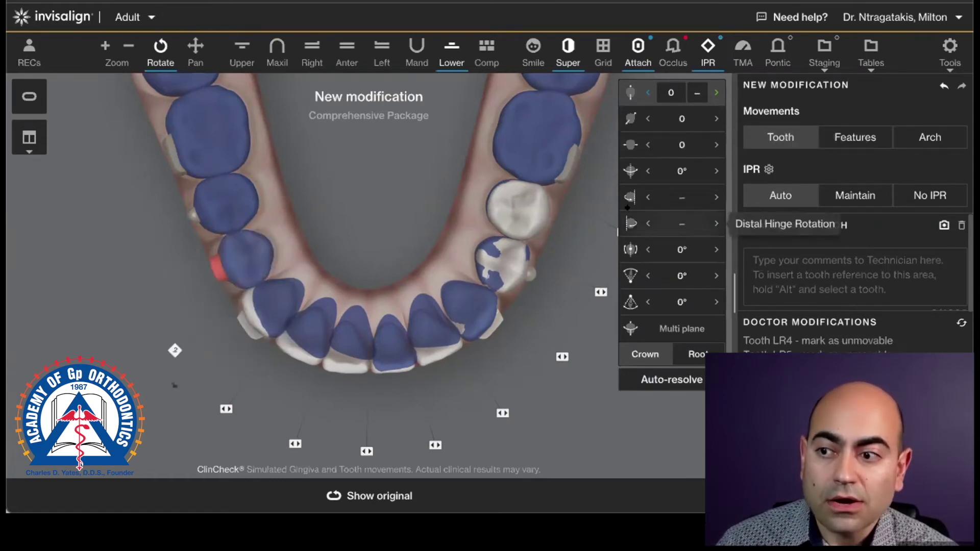
# Make the two lower-left premolars, including LL5, unmovable
pyautogui.click(515, 206)
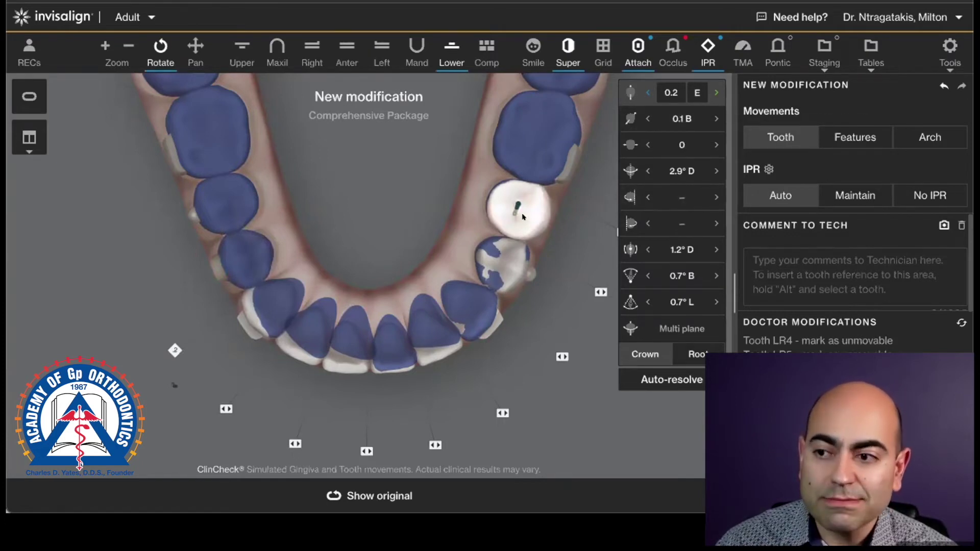
pyautogui.rightClick(523, 216)
pyautogui.click(520, 277)
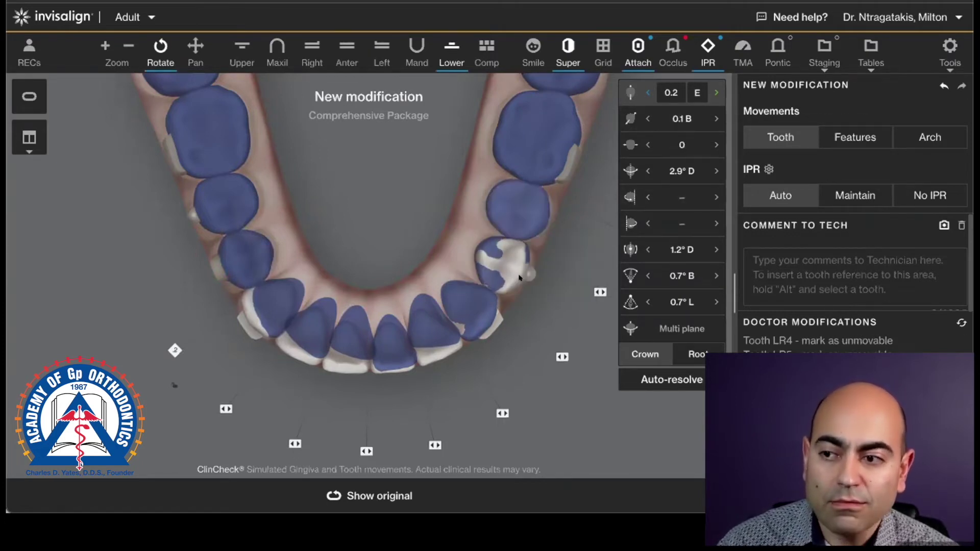
pyautogui.rightClick(498, 266)
pyautogui.click(503, 329)
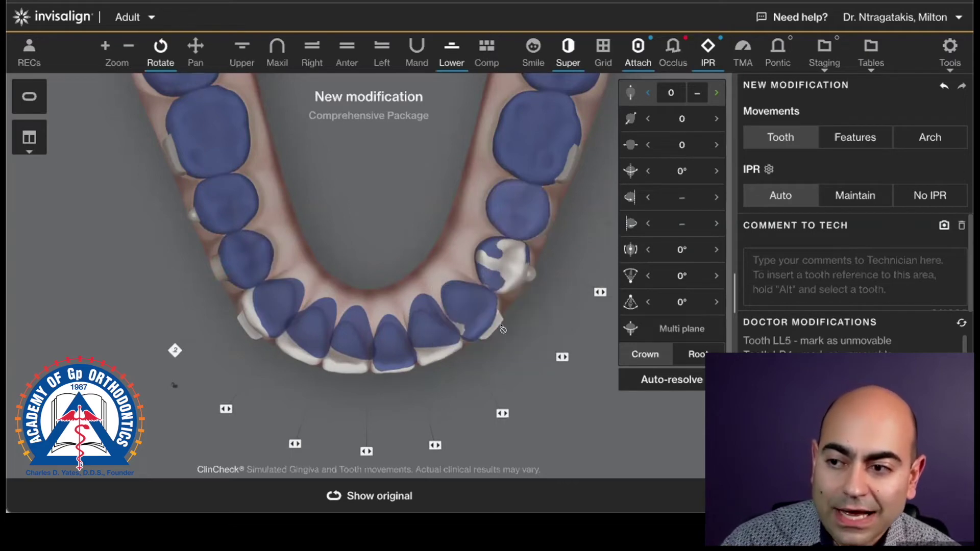
pyautogui.scroll(3, 511, 223)
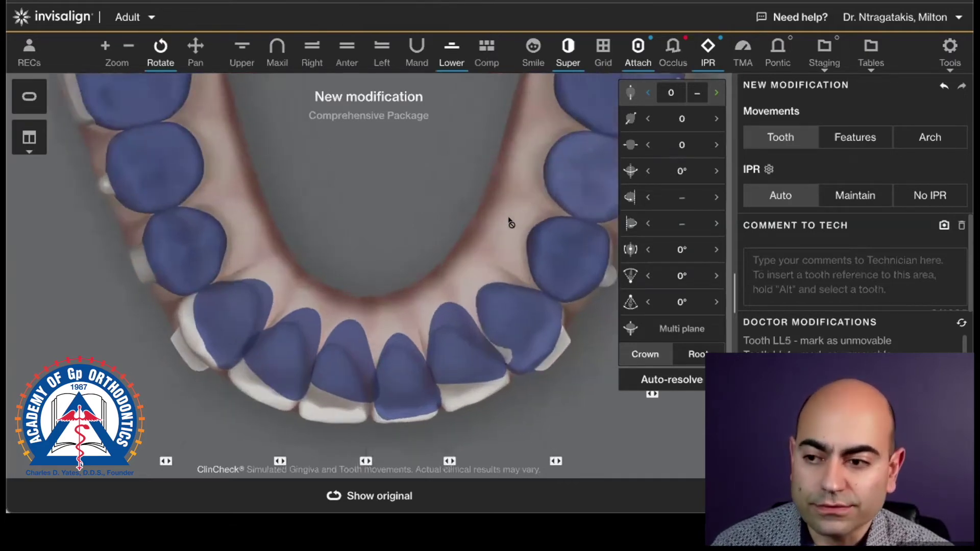
pyautogui.scroll(-4, 511, 223)
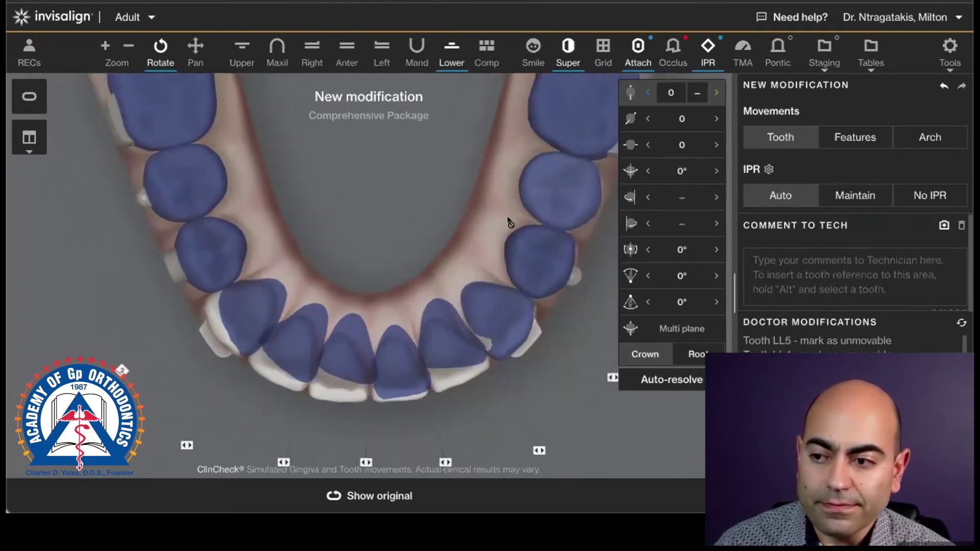
pyautogui.click(236, 314)
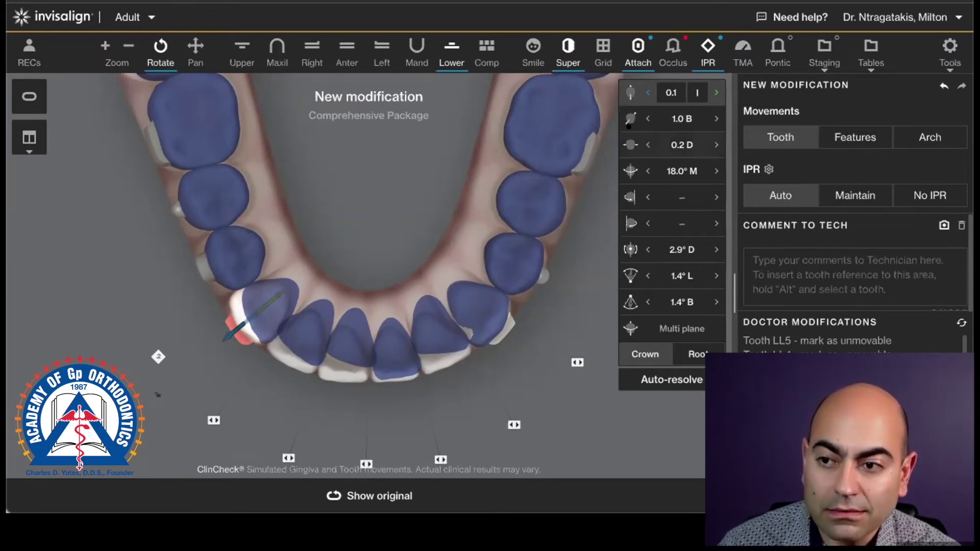
# Reposition two lower right anterior teeth toward the arch, reaching 1.8 mm buccal and 14.5° mesial
pyautogui.click(673, 113)
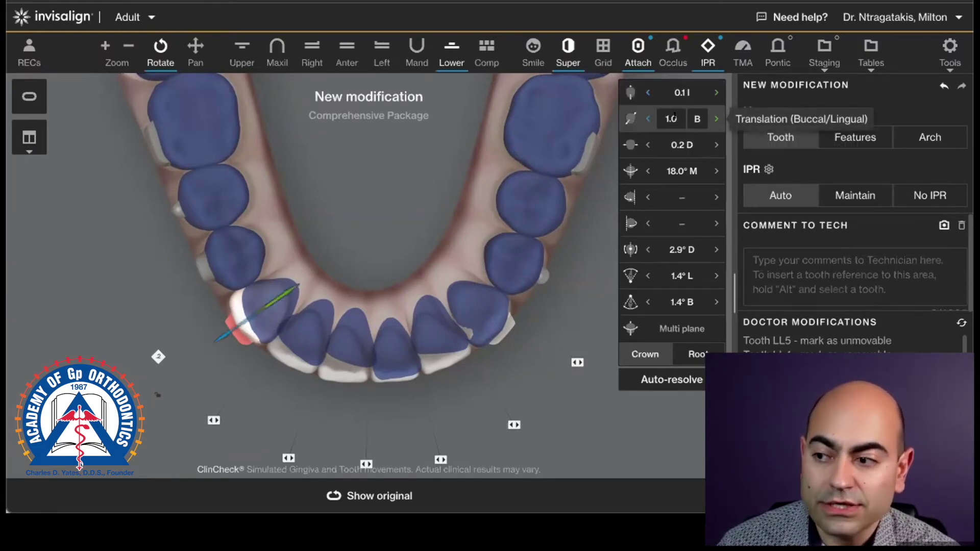
pyautogui.moveTo(267, 311); pyautogui.dragTo(245, 312)
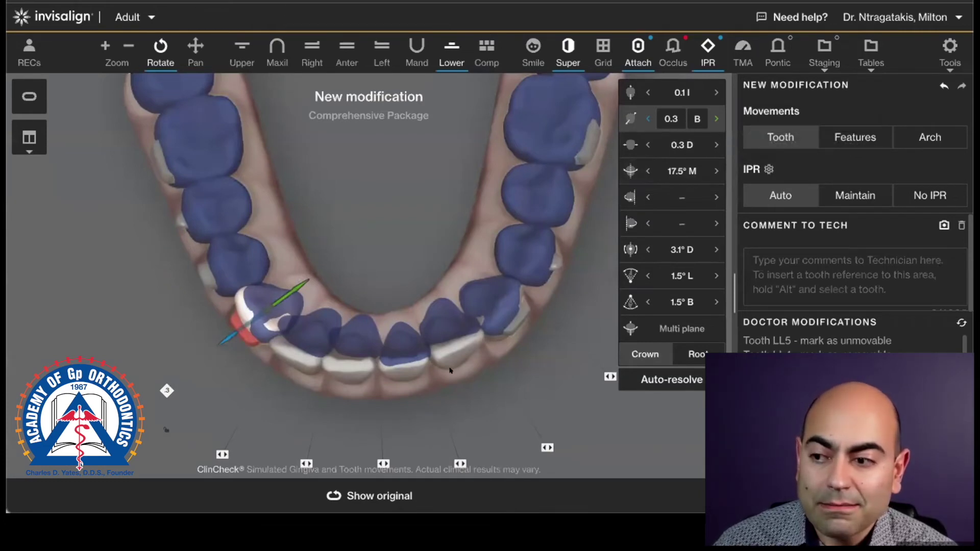
pyautogui.moveTo(390, 389); pyautogui.dragTo(255, 349)
pyautogui.moveTo(454, 357); pyautogui.dragTo(459, 403)
pyautogui.click(252, 321)
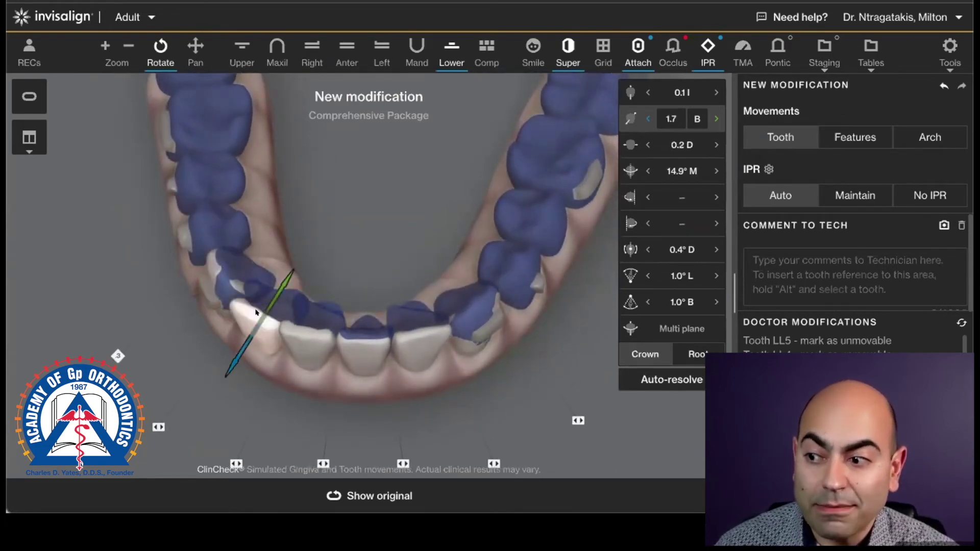
pyautogui.moveTo(256, 312); pyautogui.dragTo(322, 348)
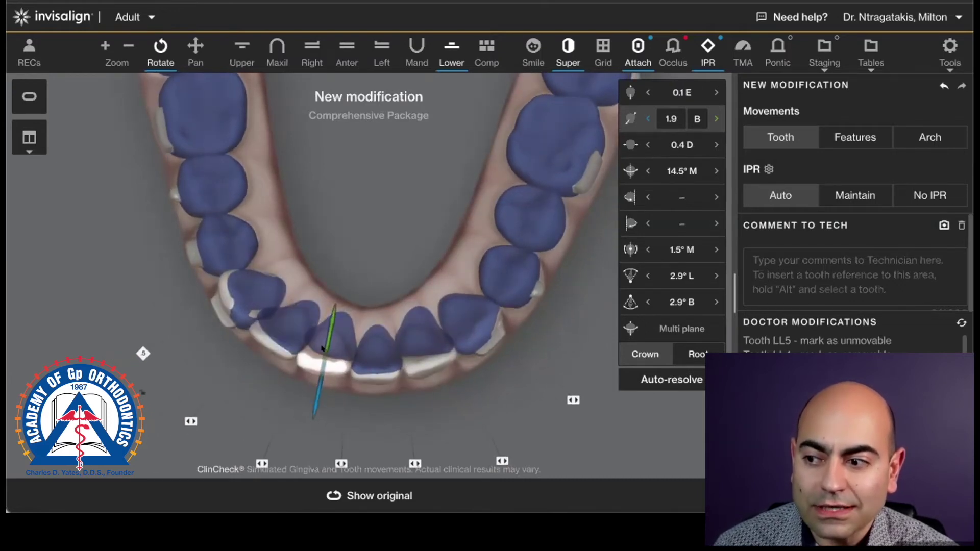
# Push the lower central incisor lingually and check the resulting 0.2 mm IPR between LL1 and LR1
pyautogui.click(372, 369)
pyautogui.moveTo(370, 347); pyautogui.dragTo(371, 345)
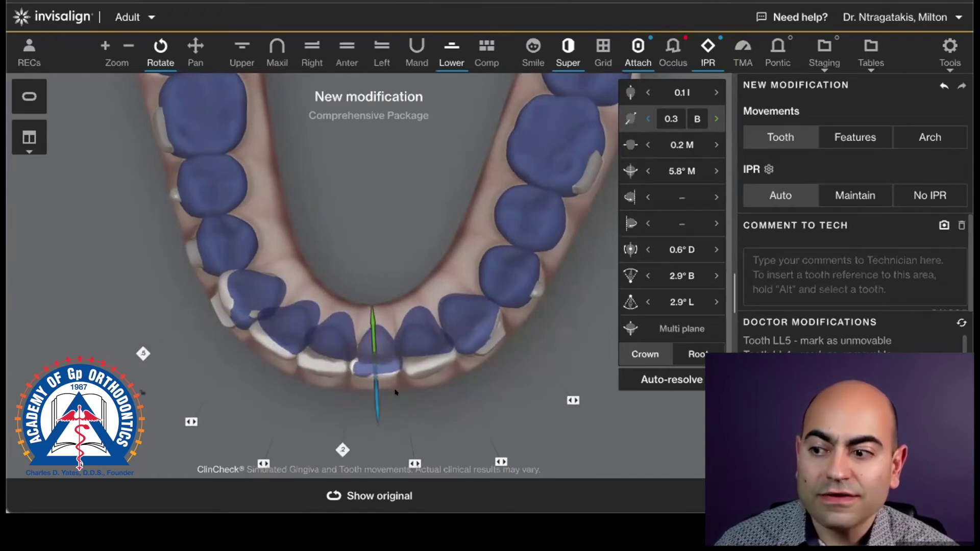
pyautogui.moveTo(393, 378); pyautogui.dragTo(352, 423)
pyautogui.moveTo(337, 442)
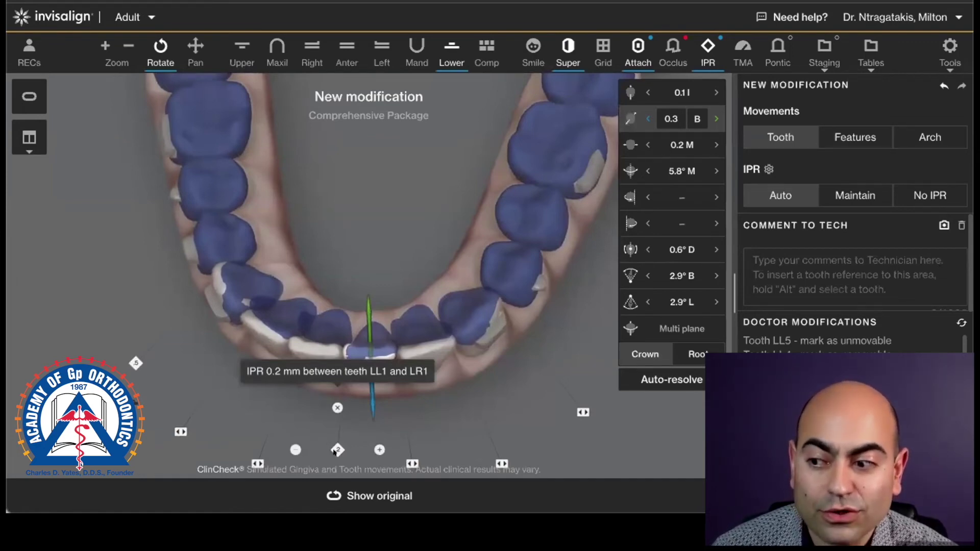
pyautogui.click(398, 407)
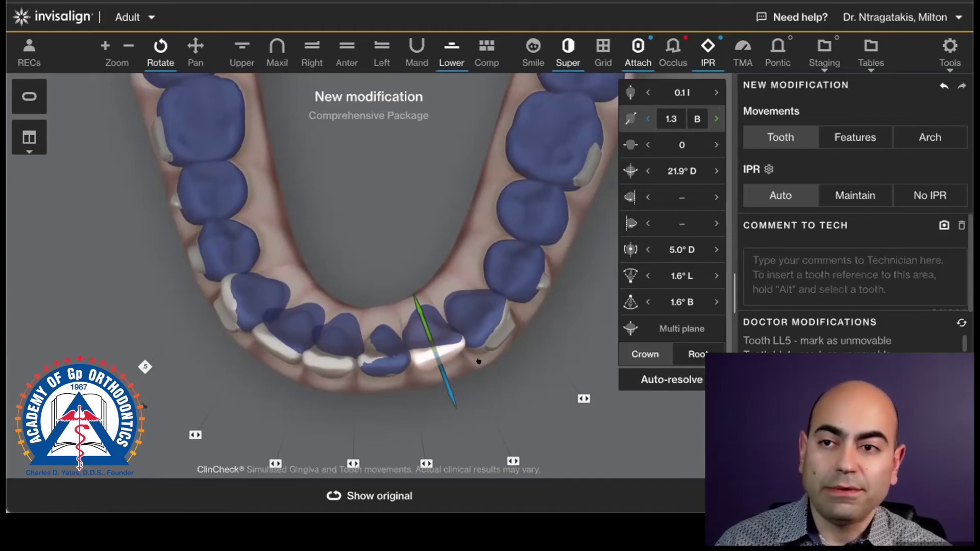
pyautogui.moveTo(479, 362); pyautogui.dragTo(407, 454)
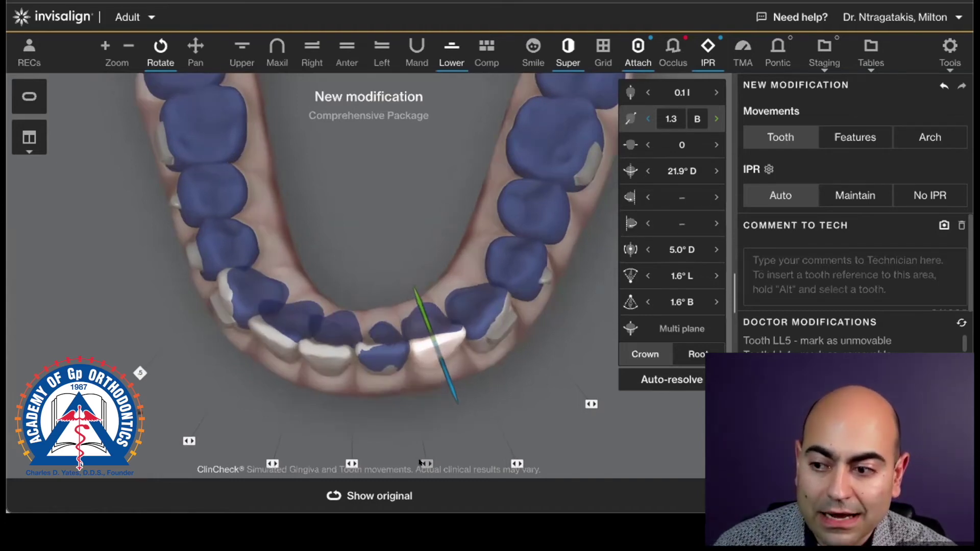
# Add IPR at the four contacts LL2–LL1, LL1–LR1, LR1–LR2 and LR2–LR3
pyautogui.click(427, 463)
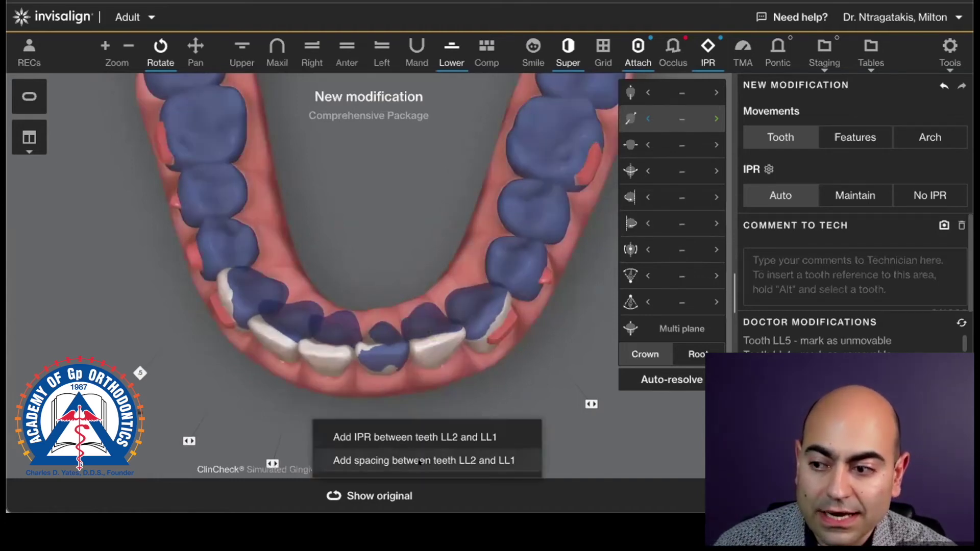
pyautogui.click(406, 437)
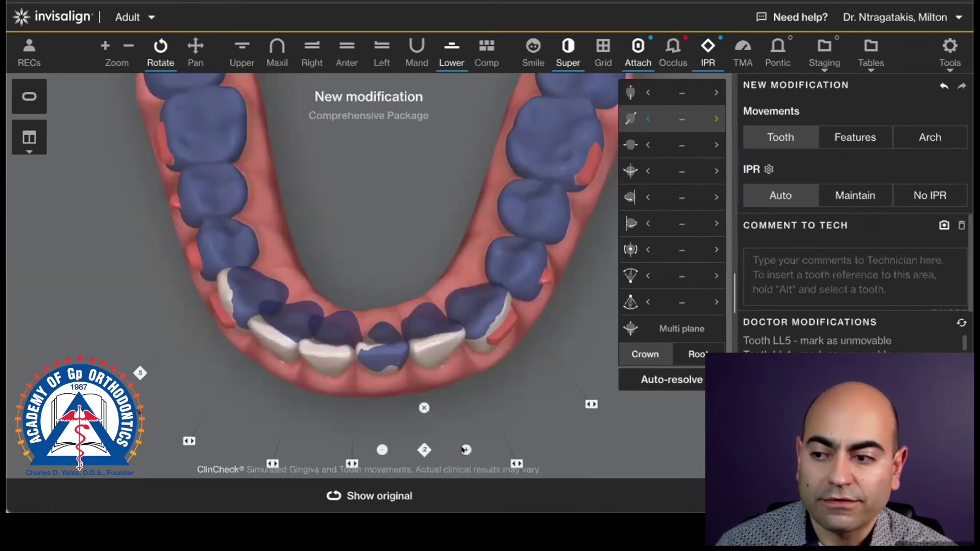
pyautogui.click(352, 463)
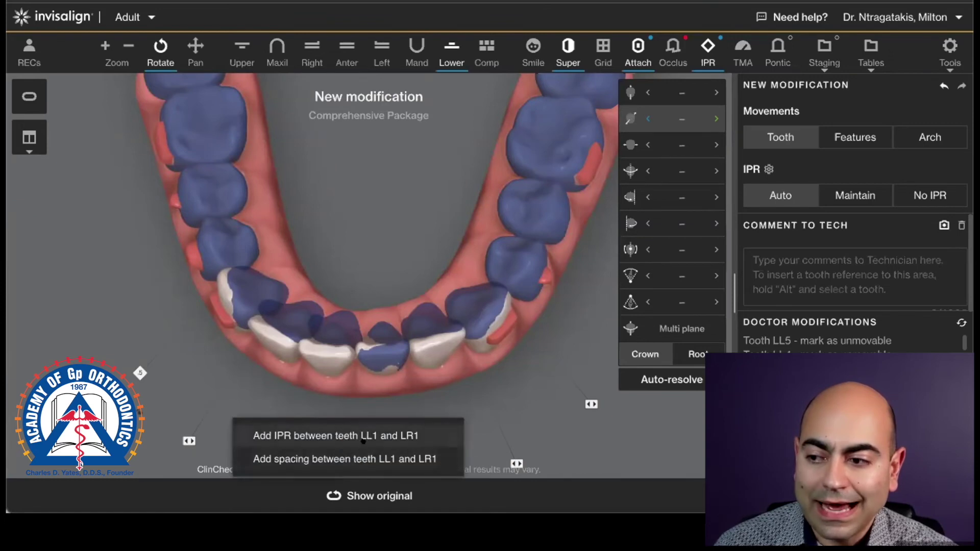
pyautogui.click(354, 434)
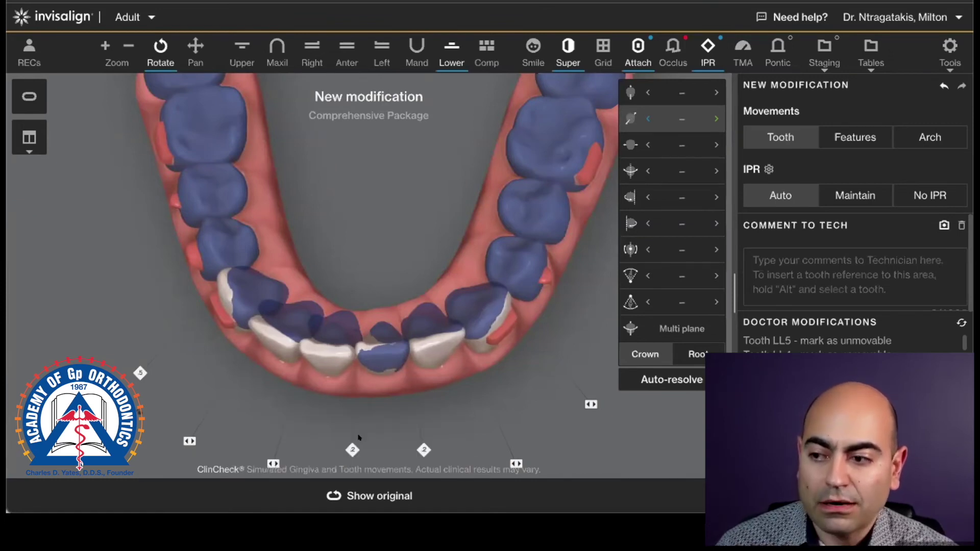
pyautogui.click(273, 464)
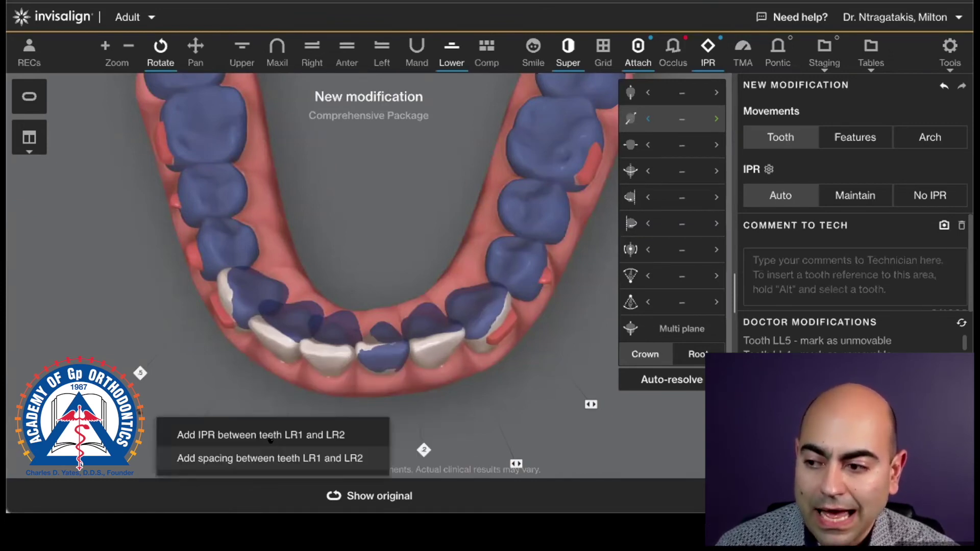
pyautogui.click(248, 432)
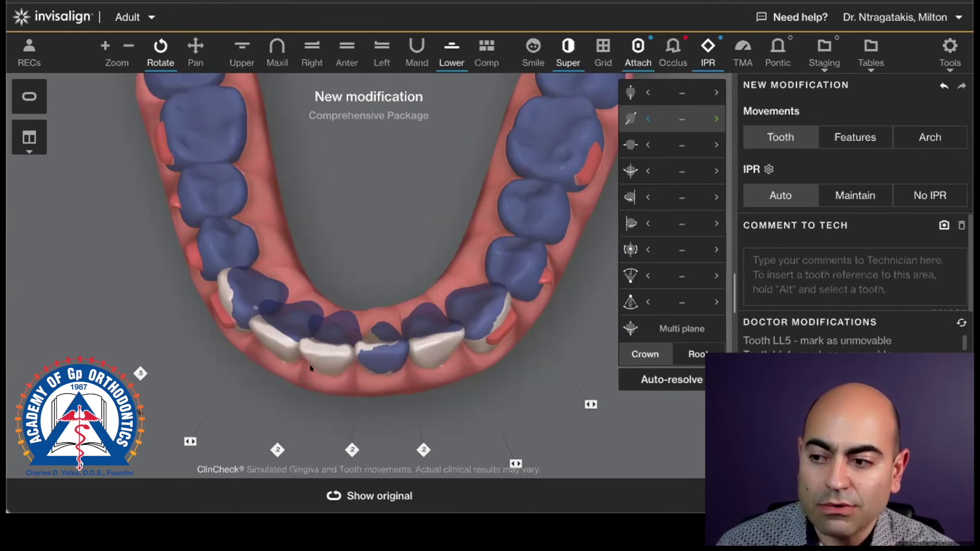
pyautogui.click(190, 441)
pyautogui.click(191, 412)
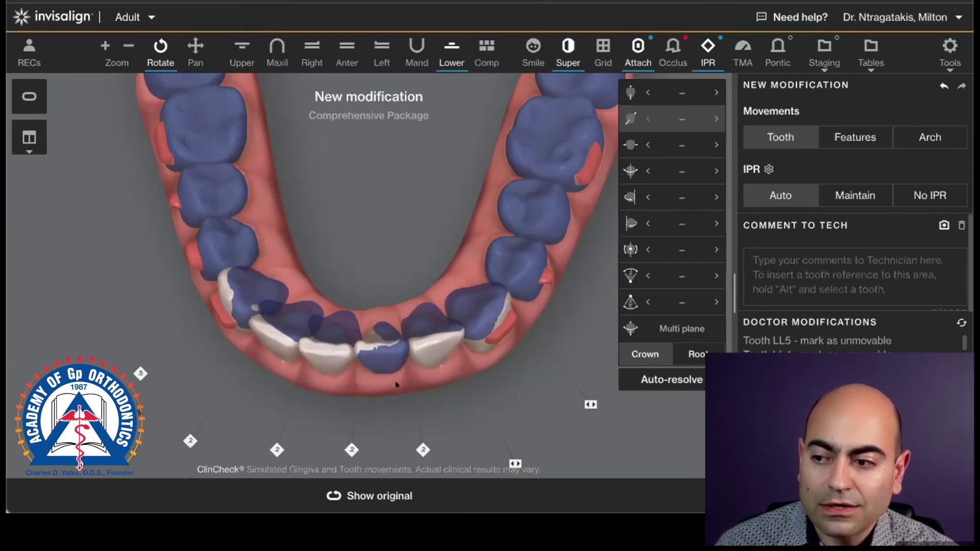
pyautogui.moveTo(396, 385); pyautogui.dragTo(402, 406)
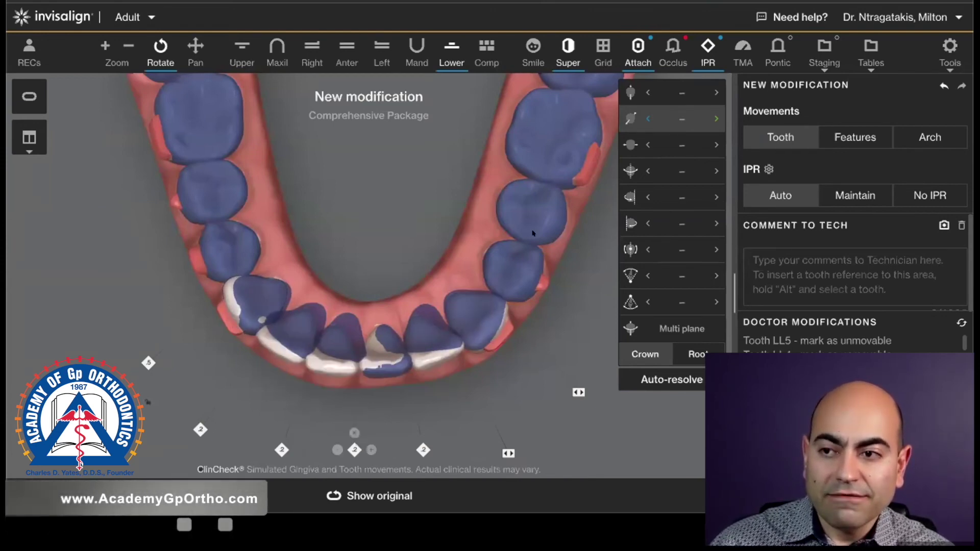
# Turn off Superimposition and toggle Show original to compare planned and crowded lower arches
pyautogui.click(568, 47)
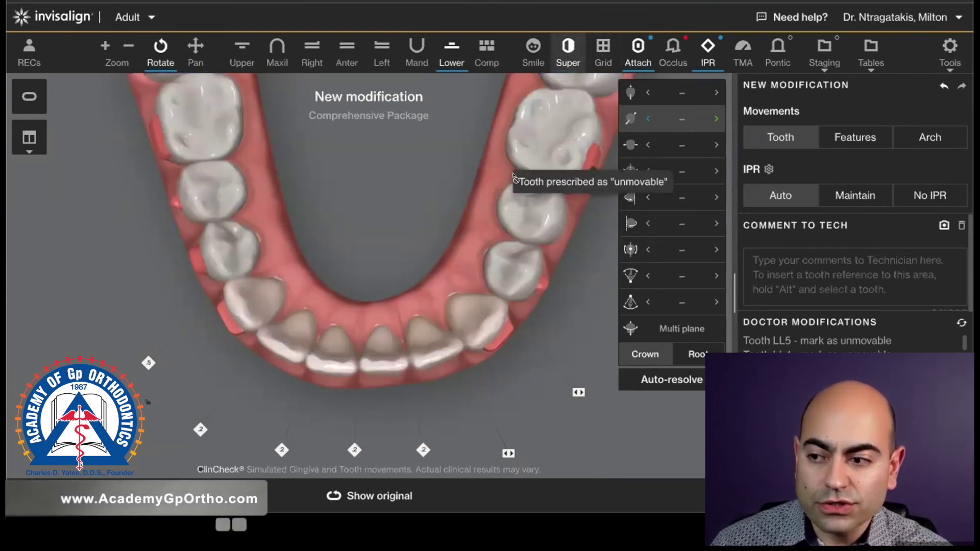
pyautogui.click(384, 491)
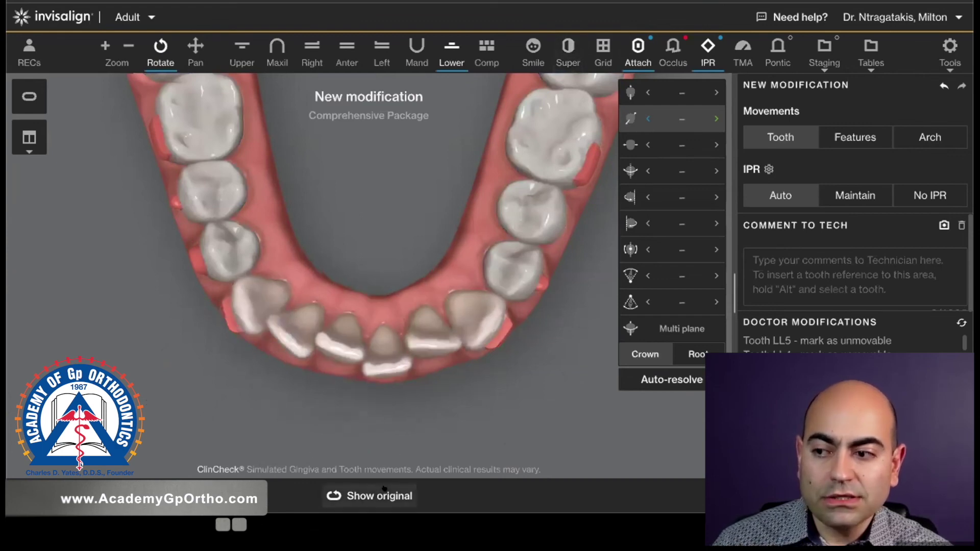
pyautogui.moveTo(384, 489)
pyautogui.mouseDown()
pyautogui.moveTo(384, 467)
pyautogui.moveTo(385, 482)
pyautogui.mouseUp()
pyautogui.click(384, 490)
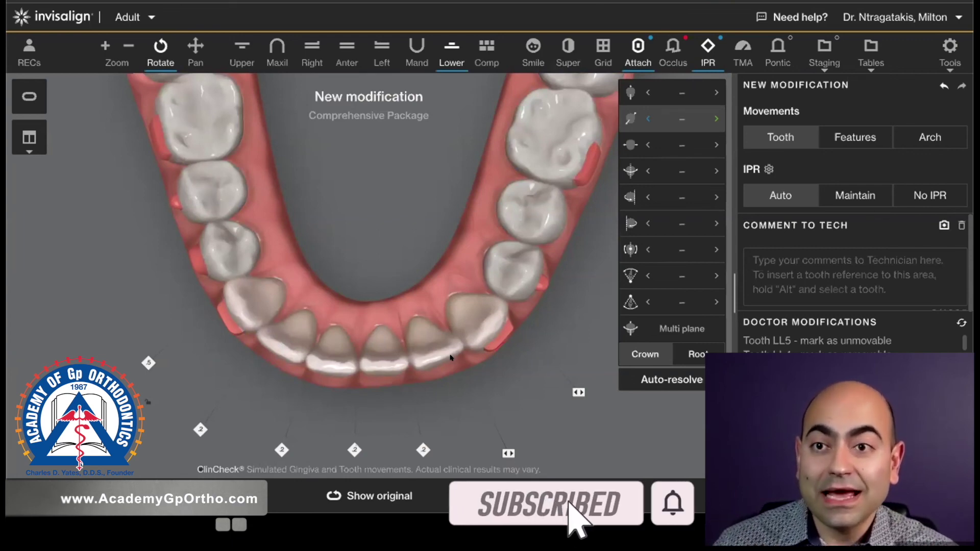
# Open the Arch width table from the Tables menu
pyautogui.click(871, 54)
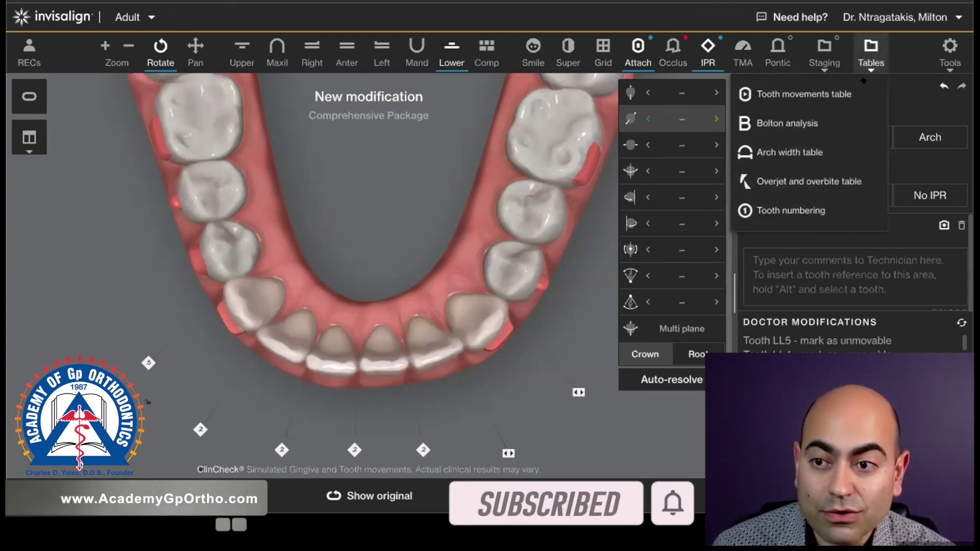
pyautogui.click(804, 152)
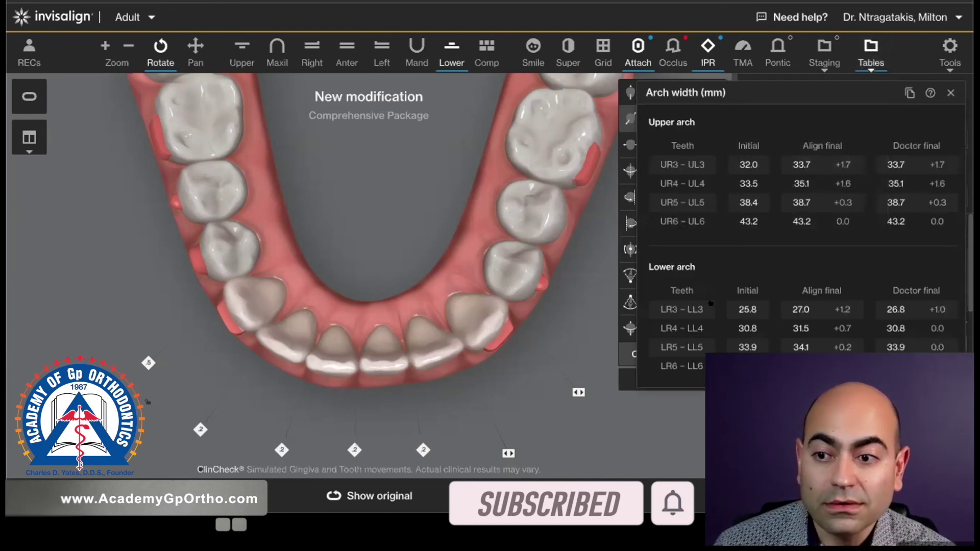